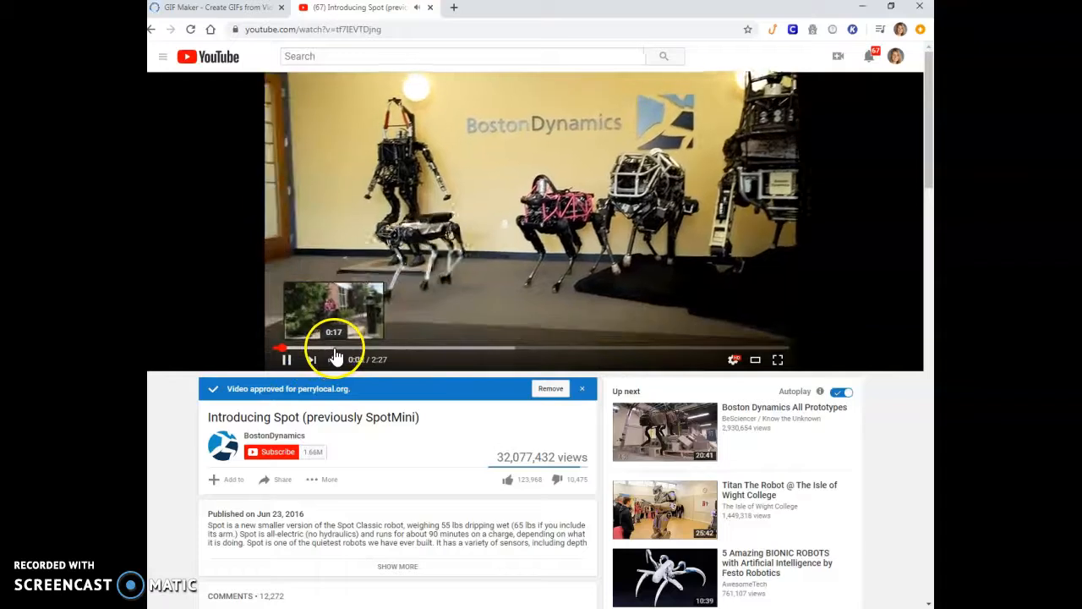
# Step: Scrub through the Spot video to find where the banana peel scene starts, stopping at 1:27
pyautogui.moveTo(345, 355); pyautogui.dragTo(358, 356)
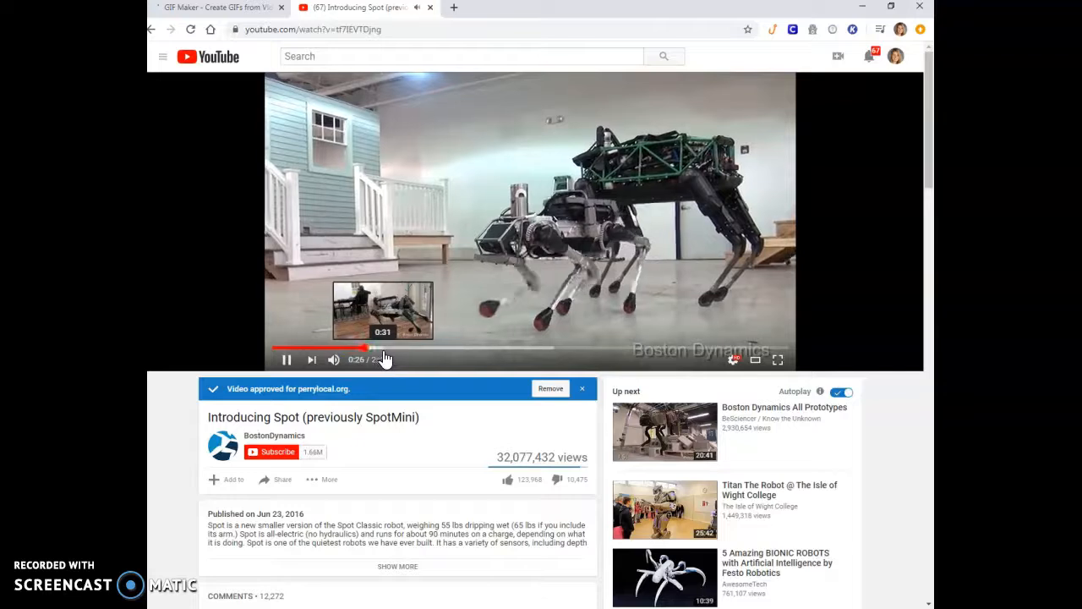
pyautogui.click(386, 349)
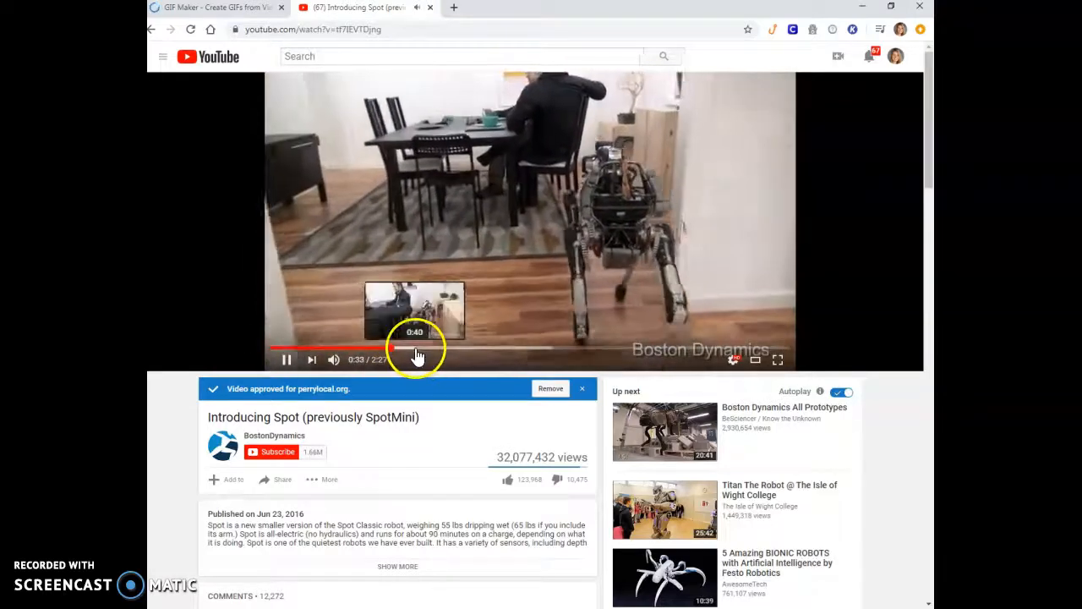
pyautogui.click(422, 348)
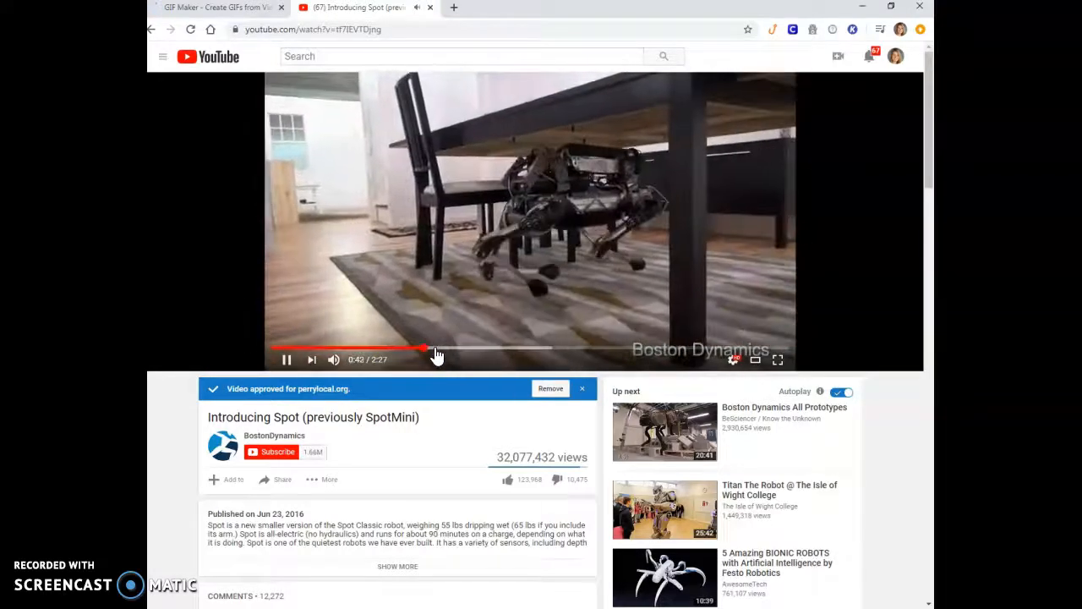
pyautogui.click(444, 348)
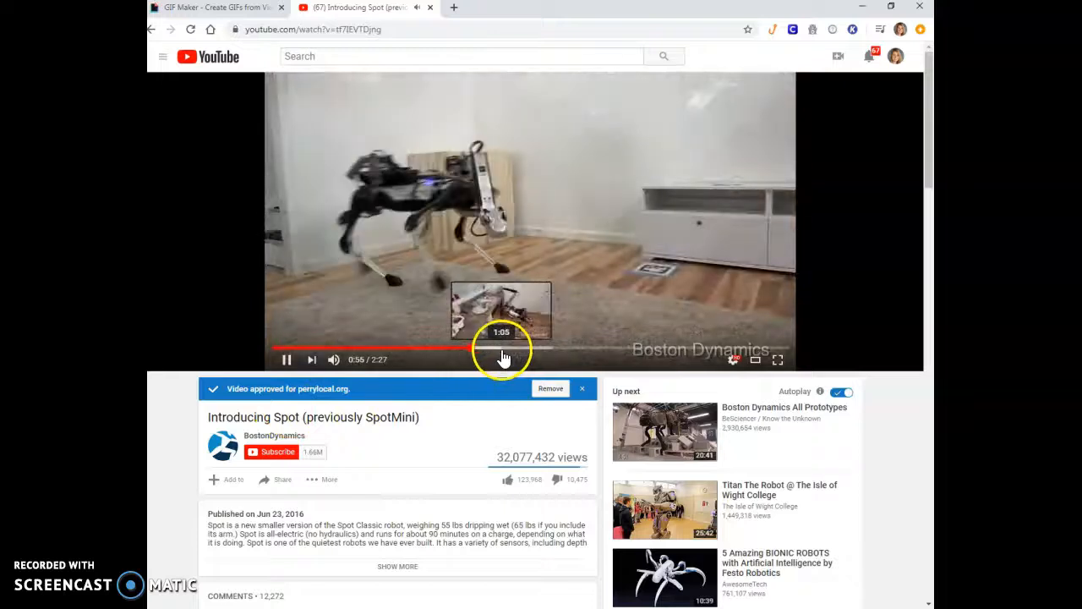
pyautogui.moveTo(506, 359); pyautogui.dragTo(510, 361)
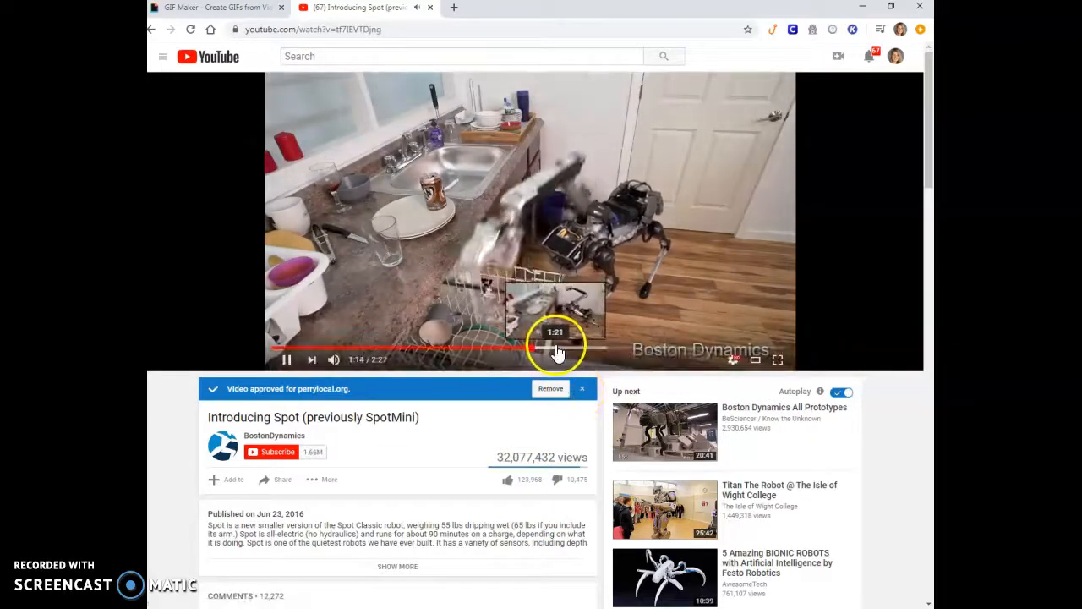
pyautogui.moveTo(571, 354)
pyautogui.mouseDown()
pyautogui.moveTo(594, 357)
pyautogui.moveTo(583, 356)
pyautogui.mouseUp()
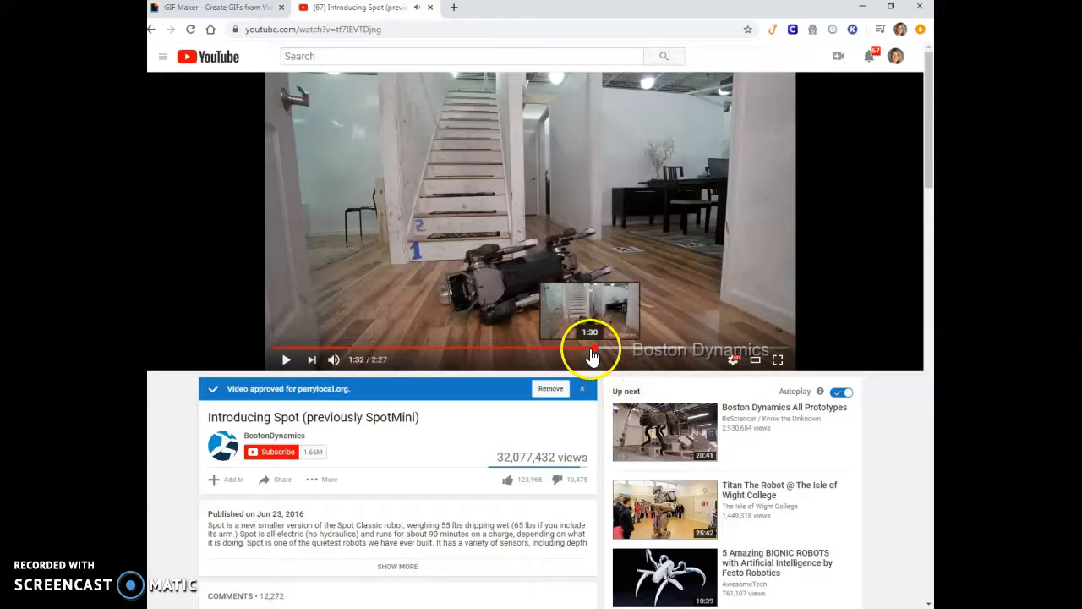
pyautogui.moveTo(592, 358); pyautogui.dragTo(580, 356)
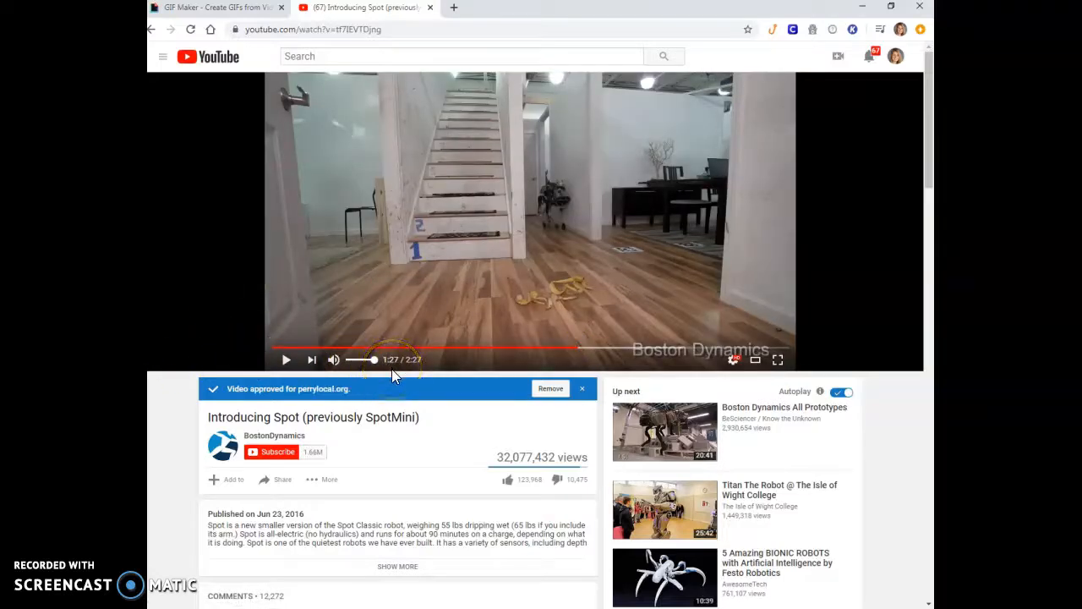
# Step: Copy the Spot video's URL from YouTube and paste it as the media URL in the GIPHY GIF Maker
pyautogui.click(330, 30)
pyautogui.rightClick(329, 31)
pyautogui.click(350, 98)
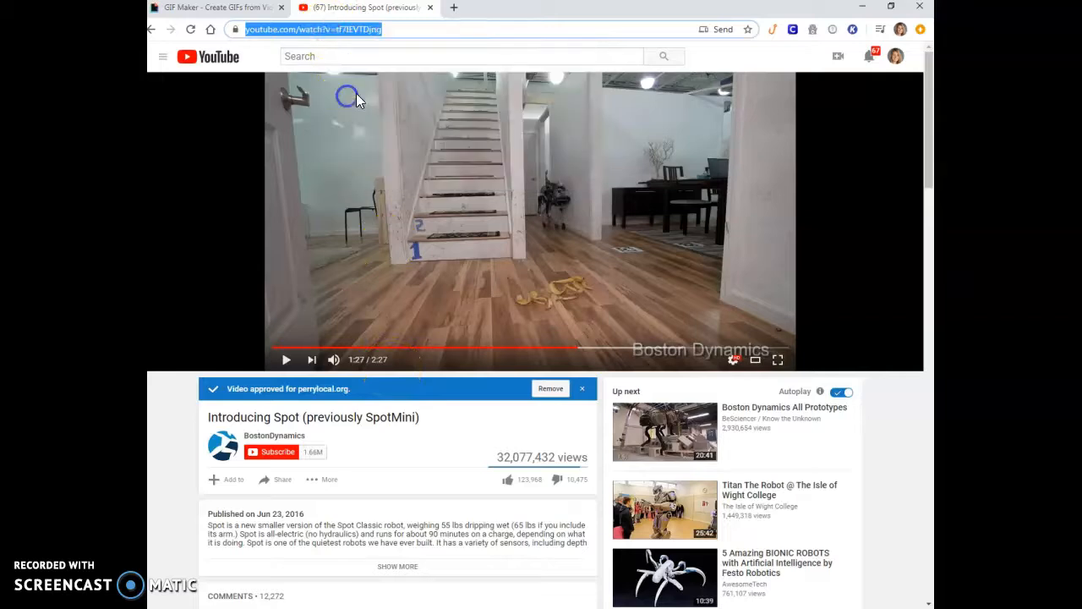
pyautogui.click(225, 14)
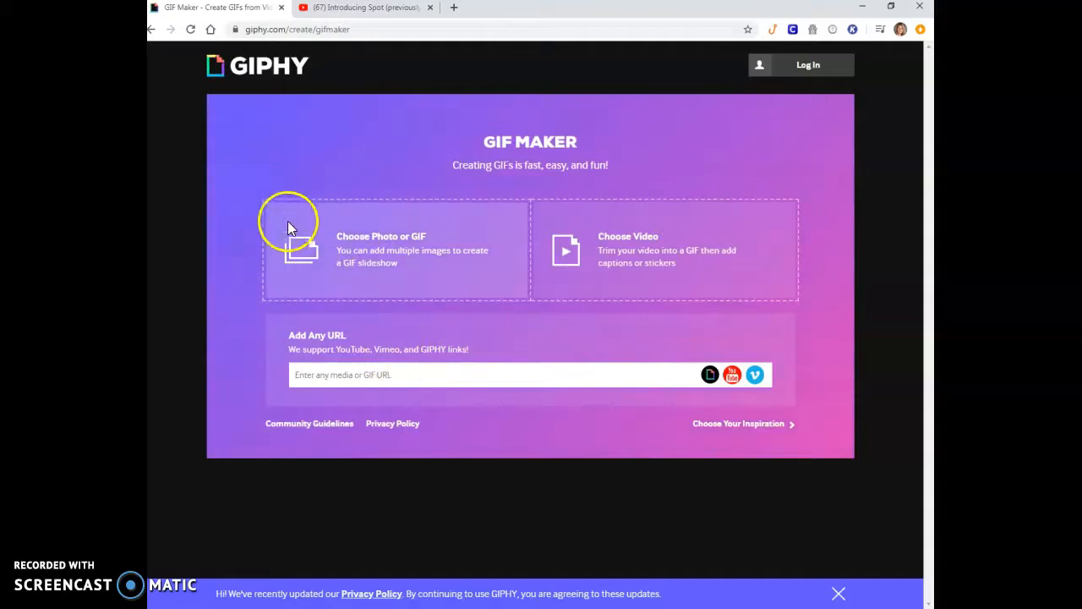
pyautogui.click(343, 372)
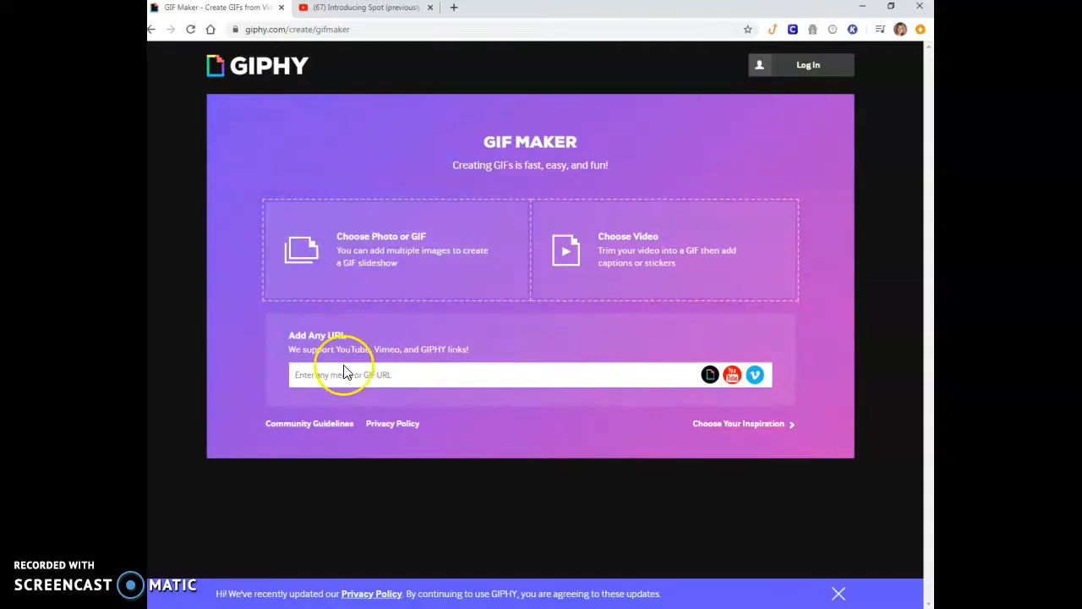
pyautogui.rightClick(354, 381)
pyautogui.click(381, 455)
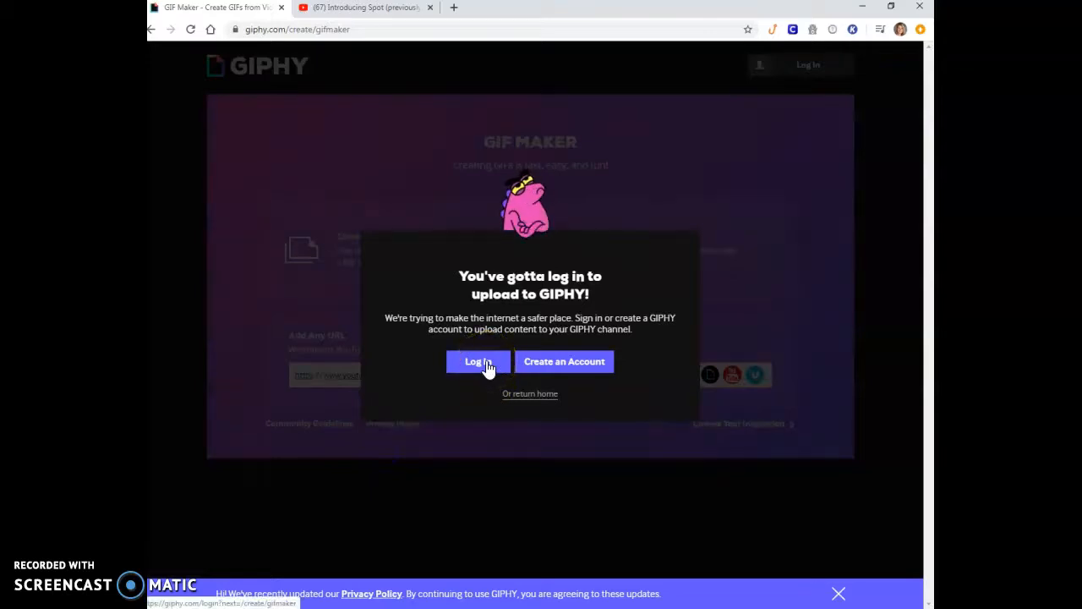
# Step: Log in to GIPHY with the account's e-mail and password, and save the password in the browser
pyautogui.click(488, 366)
pyautogui.click(513, 250)
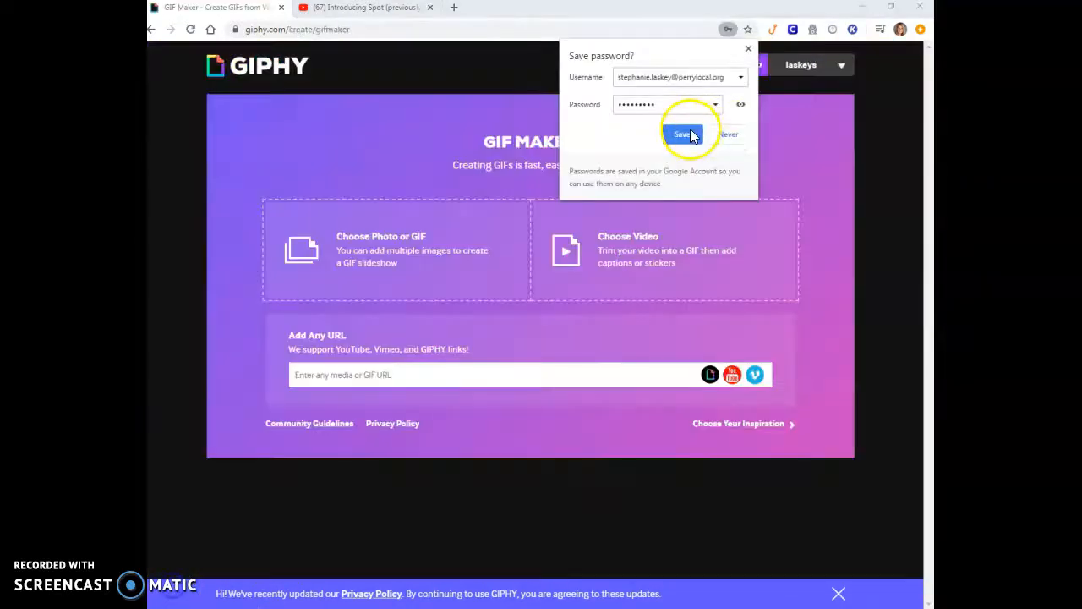
pyautogui.click(686, 132)
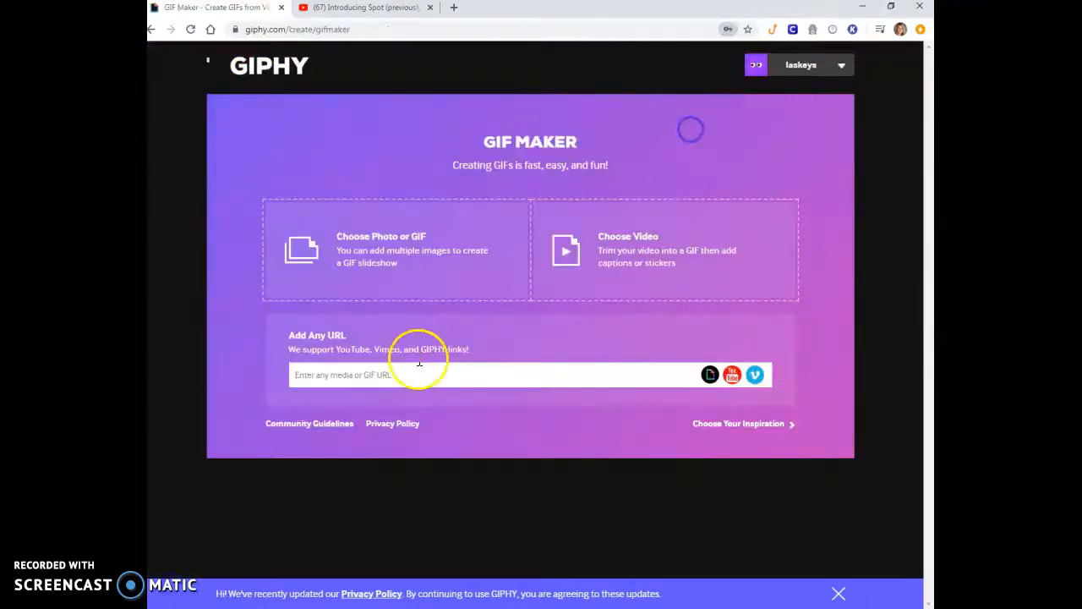
# Step: Paste the copied YouTube video URL into the GIF Maker again to load the video for trimming
pyautogui.moveTo(798, 74)
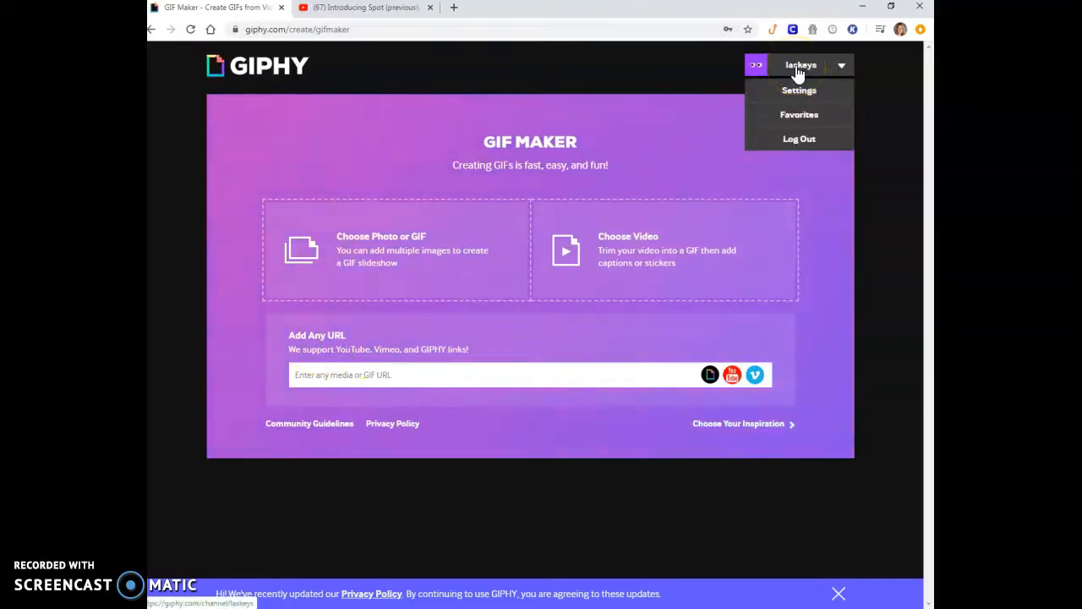
pyautogui.rightClick(393, 375)
pyautogui.click(418, 449)
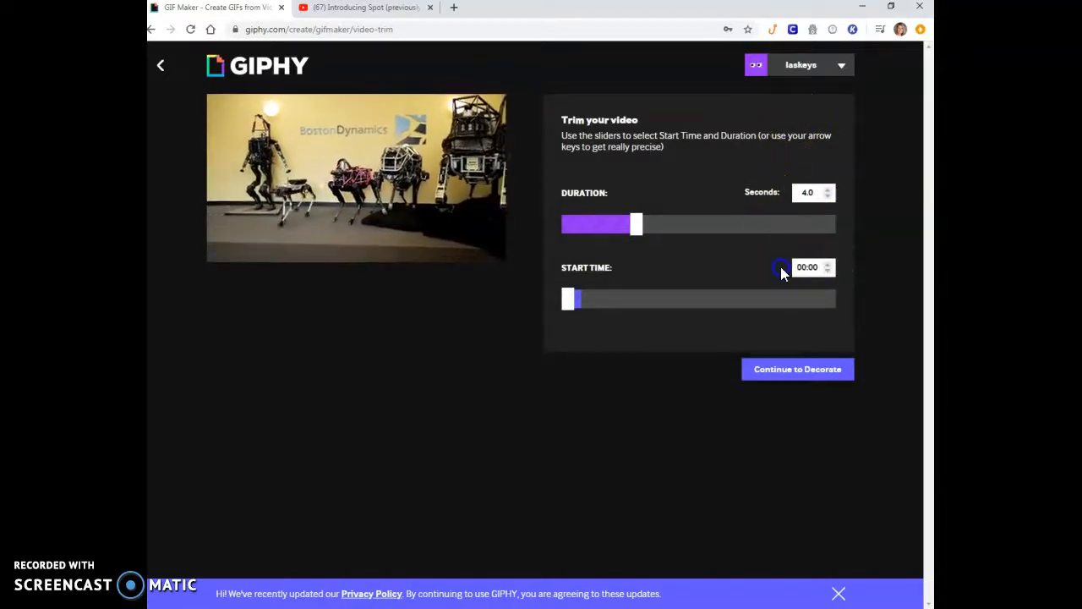
# Step: Set the clip's start time to 01:27
pyautogui.click(808, 268)
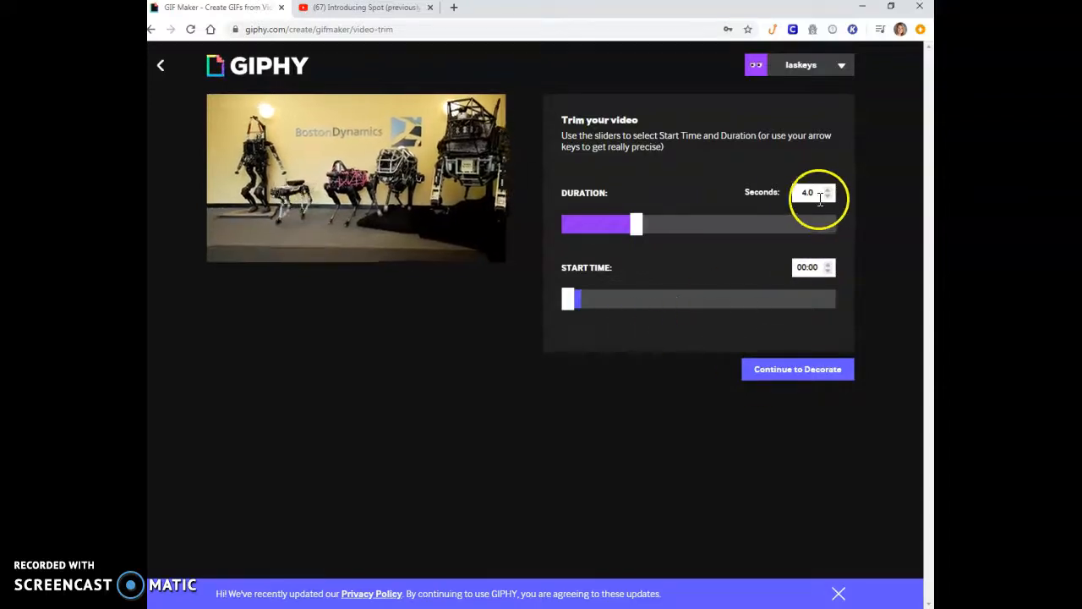
pyautogui.click(827, 265)
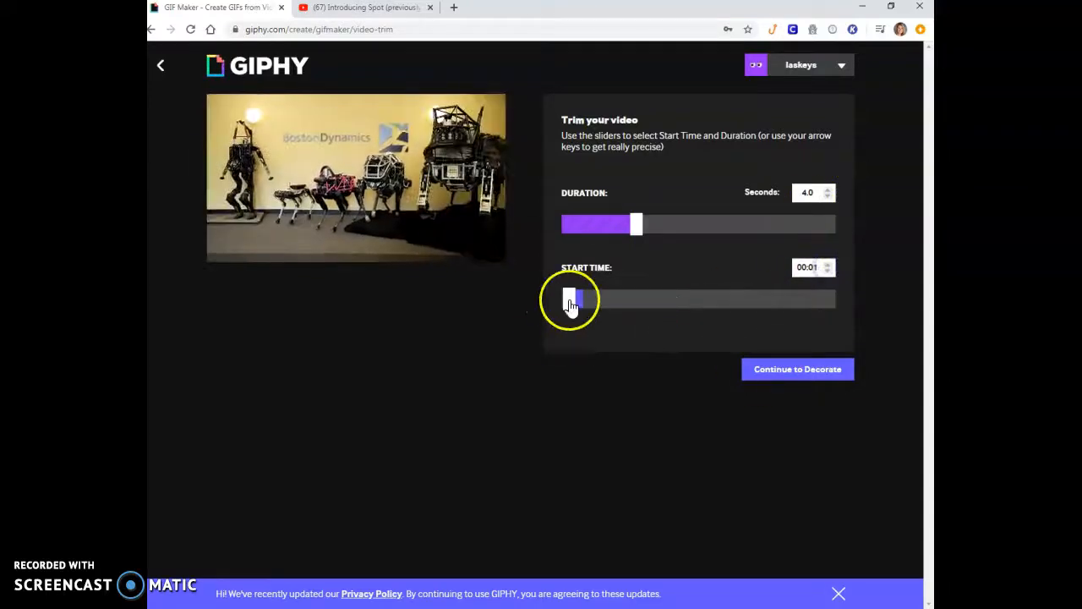
pyautogui.moveTo(583, 305); pyautogui.dragTo(642, 306)
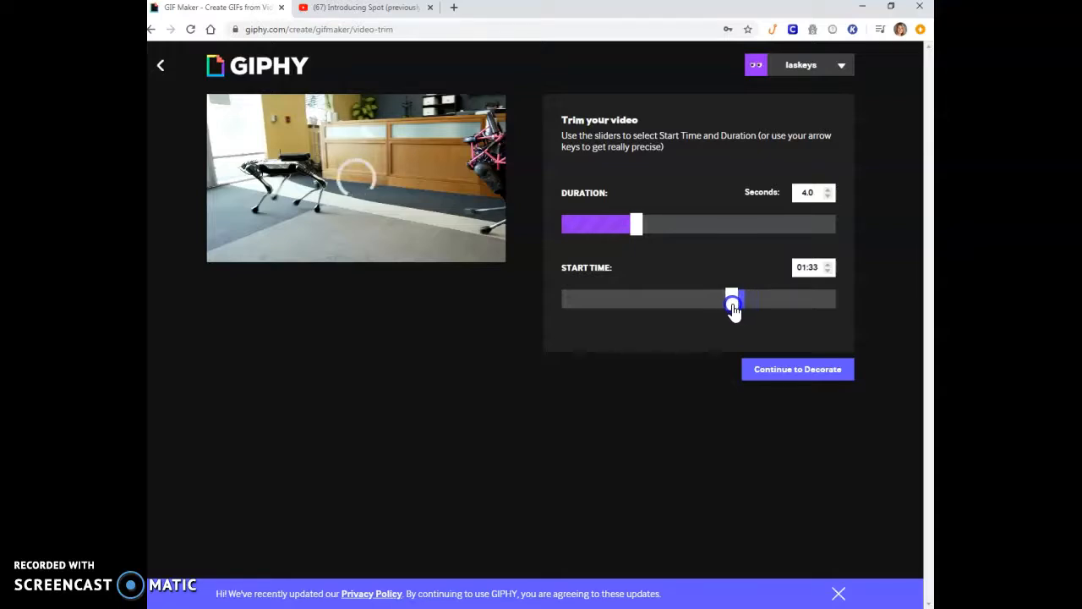
pyautogui.moveTo(726, 309); pyautogui.dragTo(723, 309)
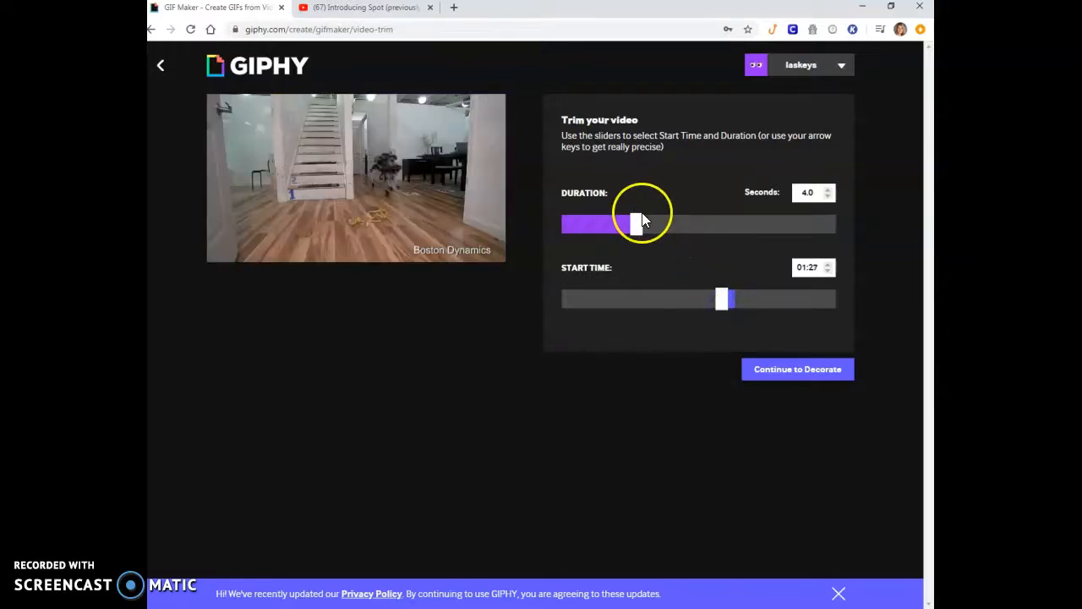
# Step: Shorten the clip's duration to 3.5 seconds and continue to decorating
pyautogui.moveTo(639, 227); pyautogui.dragTo(636, 228)
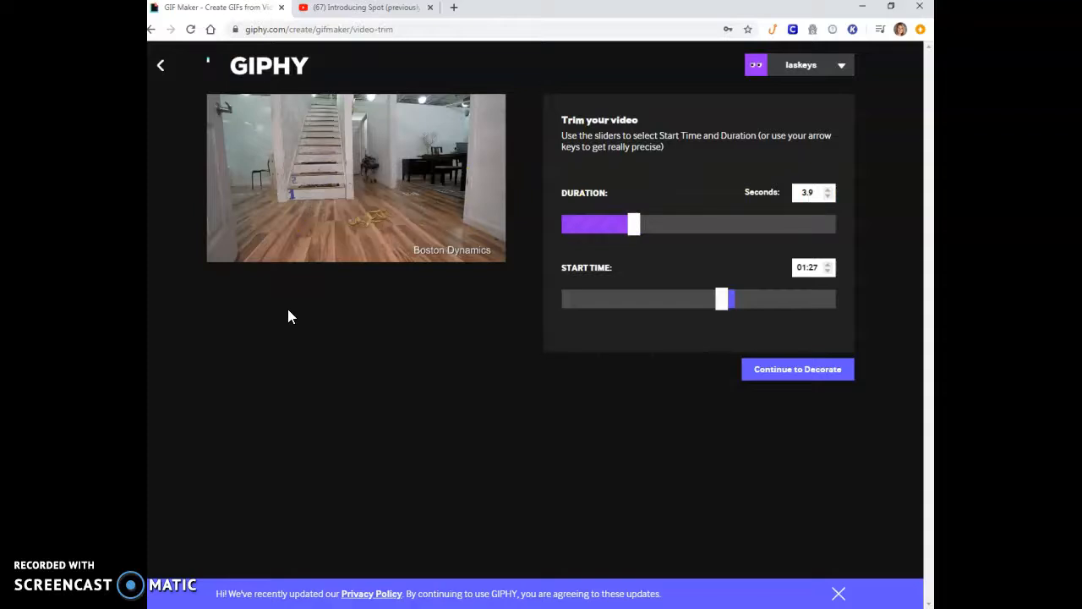
pyautogui.click(827, 199)
pyautogui.click(827, 199)
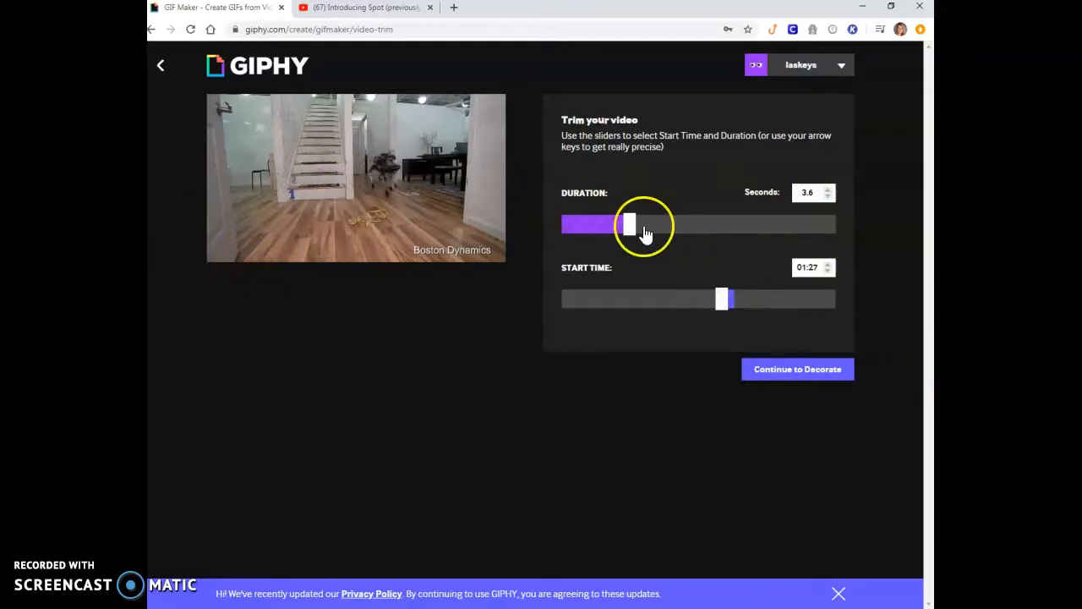
pyautogui.click(829, 196)
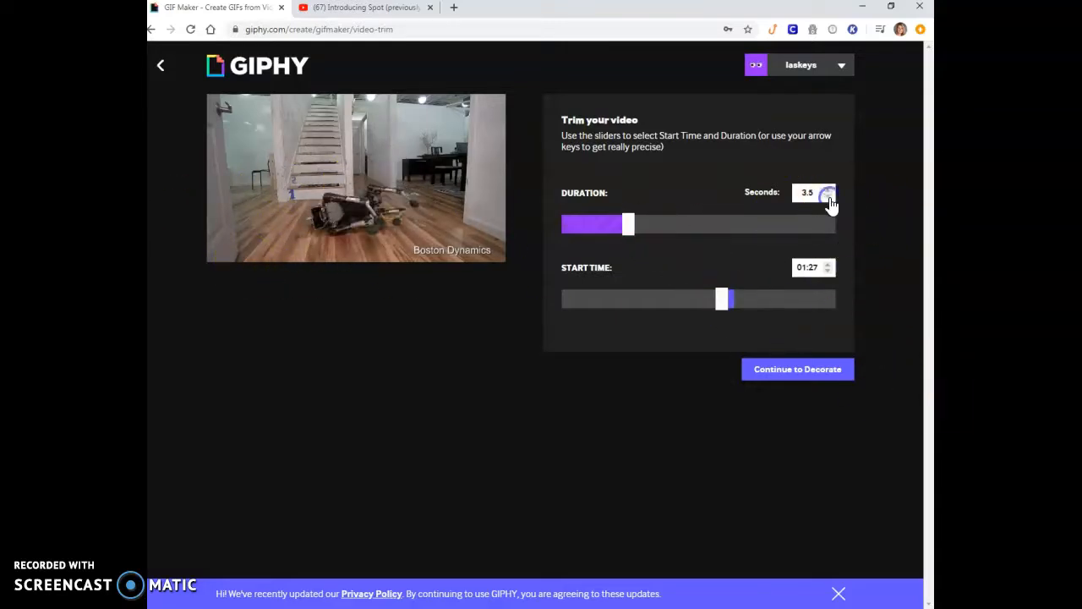
pyautogui.click(809, 370)
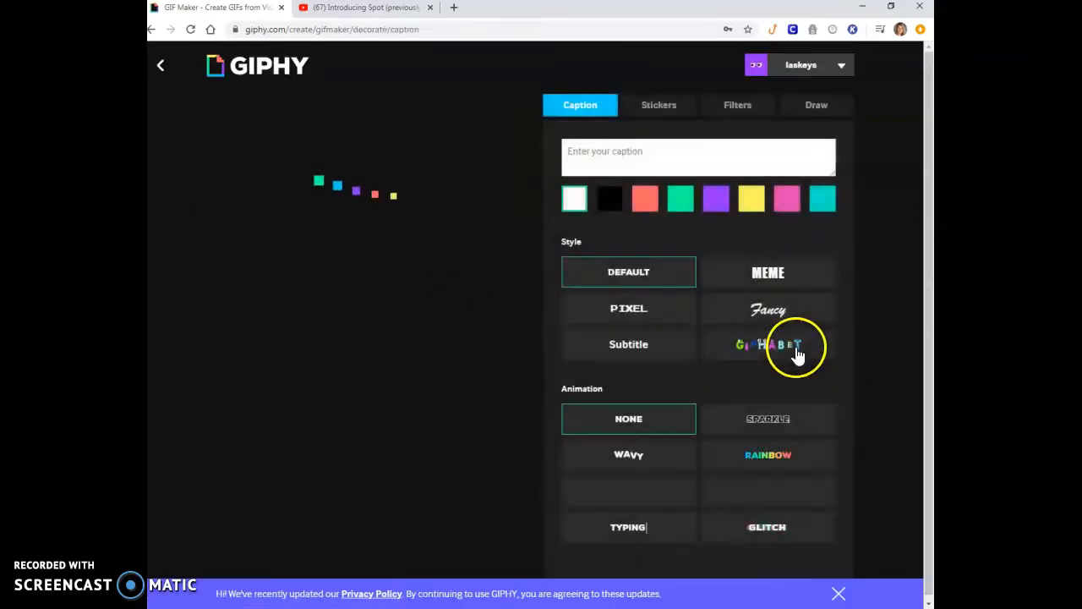
# Step: Add the caption "Those Bananas!" in the Meme style
pyautogui.click(623, 151)
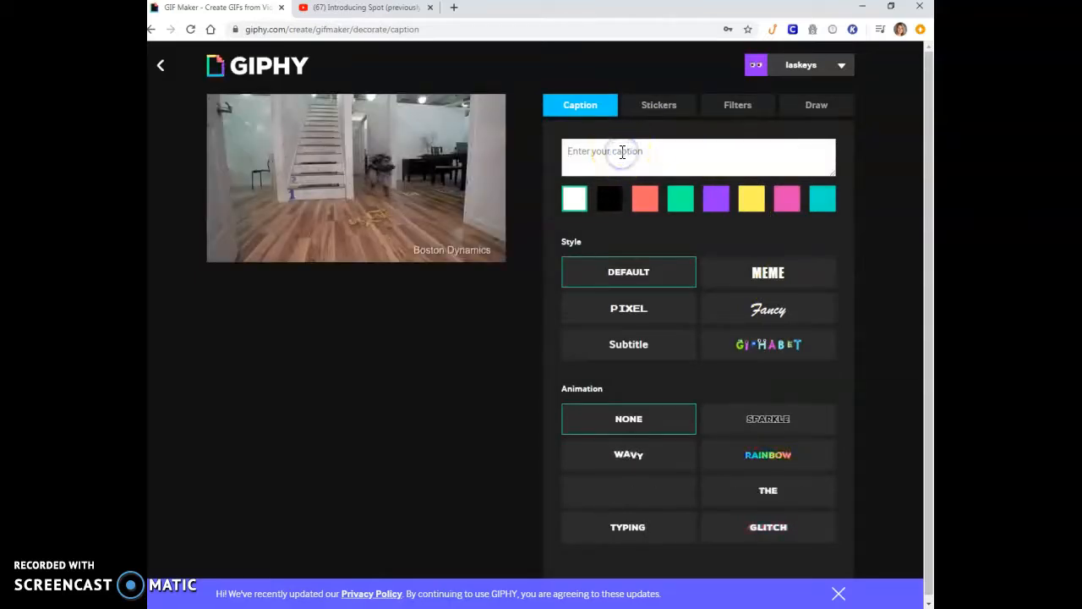
pyautogui.click(734, 275)
pyautogui.click(672, 173)
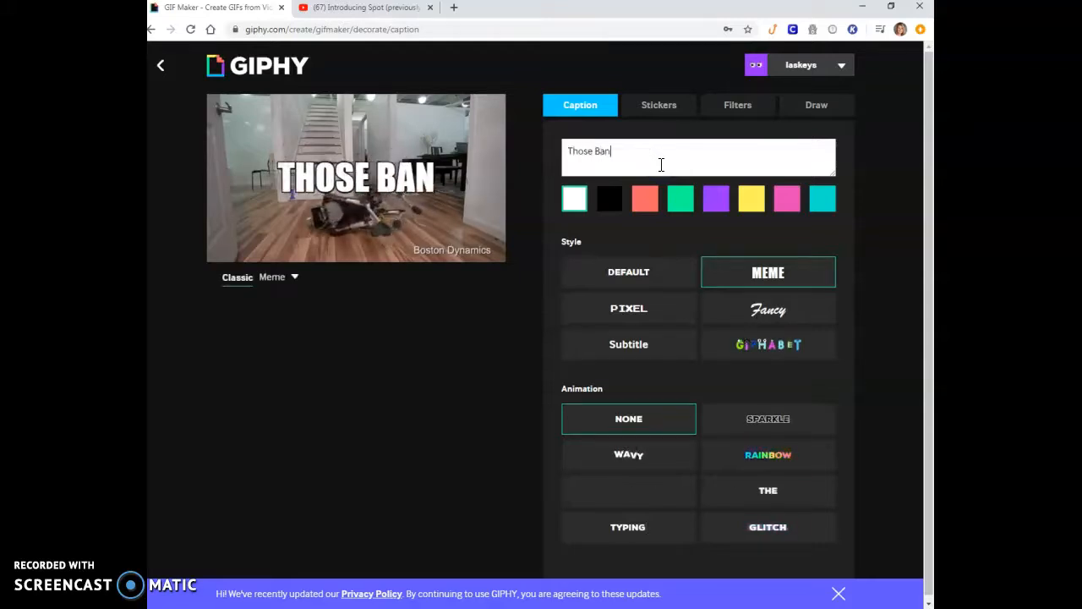
pyautogui.write('Those Bananas!')
# Step: Move the caption to the upper edge of the clip and apply the animation listed directly below Wavy
pyautogui.moveTo(353, 173); pyautogui.dragTo(359, 108)
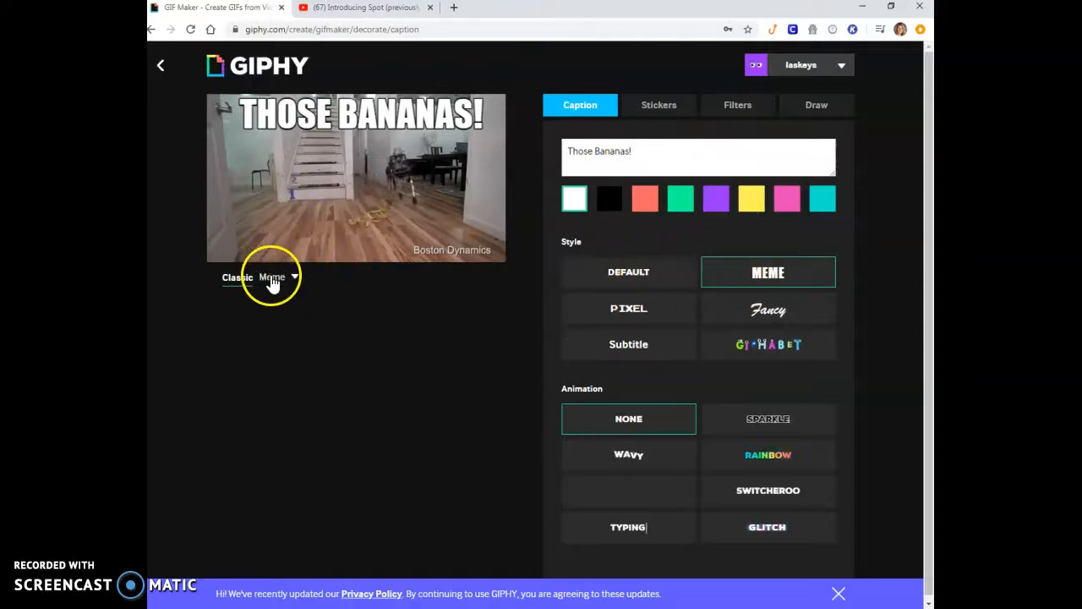
pyautogui.click(634, 467)
pyautogui.click(633, 501)
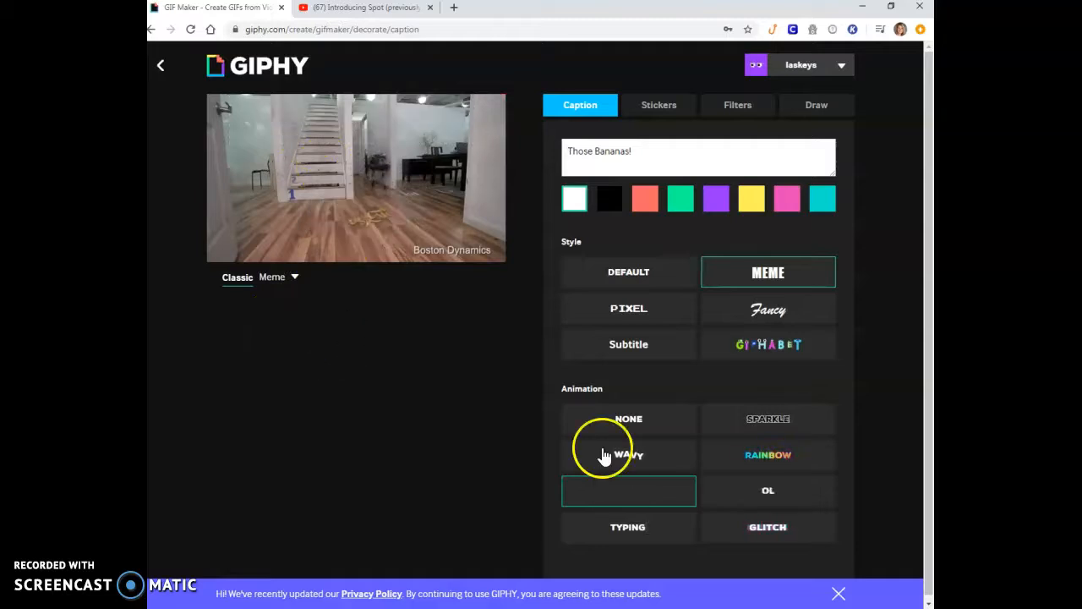
# Step: Search the stickers for "robot" and place the grey robot head-and-shoulders sticker with the antenna in the clip's lower-left corner
pyautogui.click(660, 106)
pyautogui.click(604, 138)
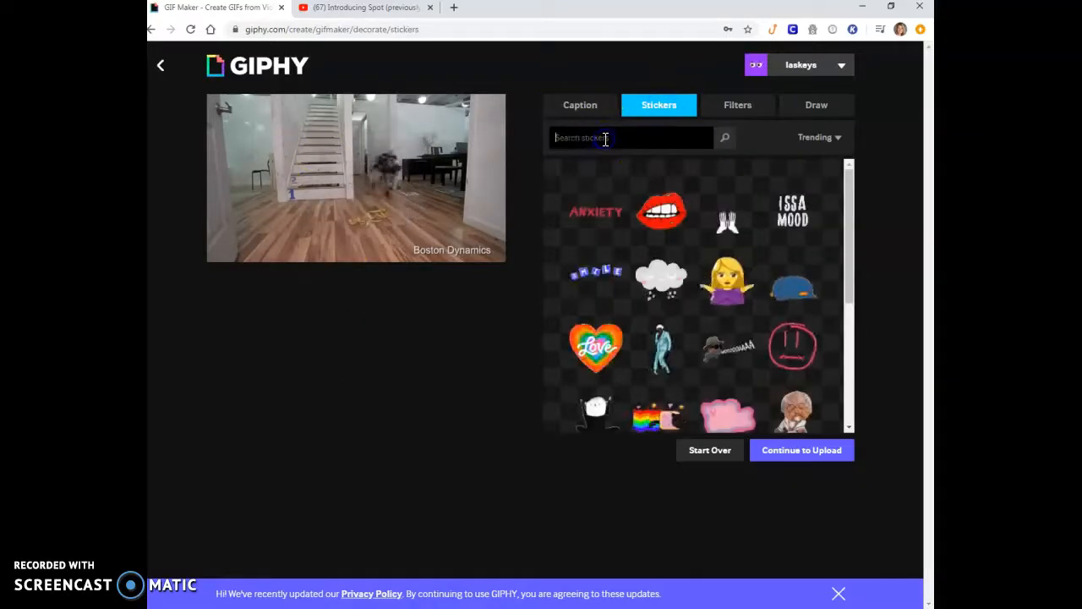
pyautogui.write('robot')
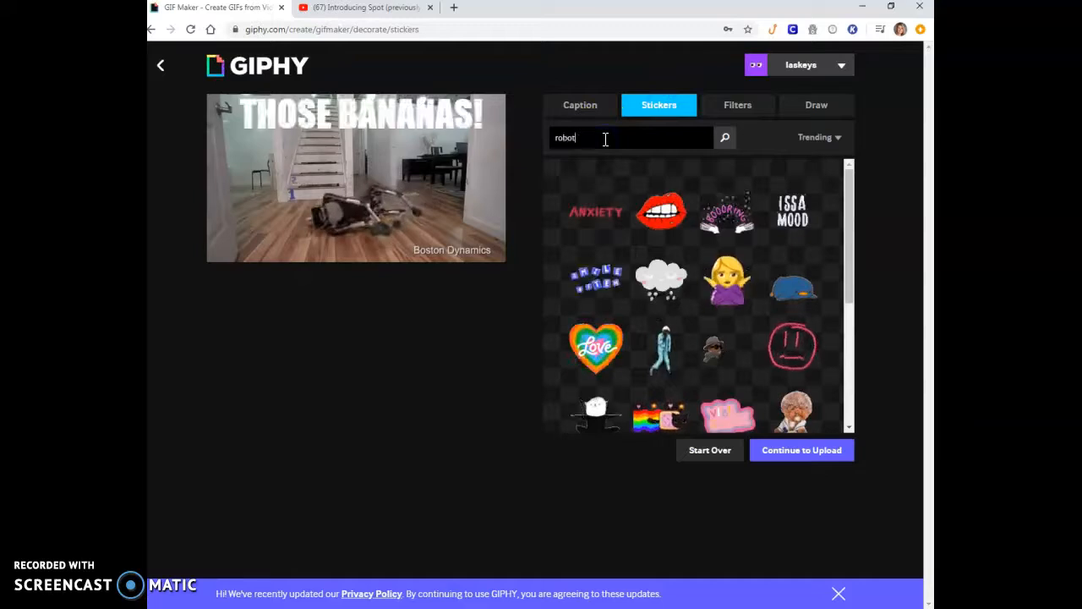
pyautogui.press('Return')
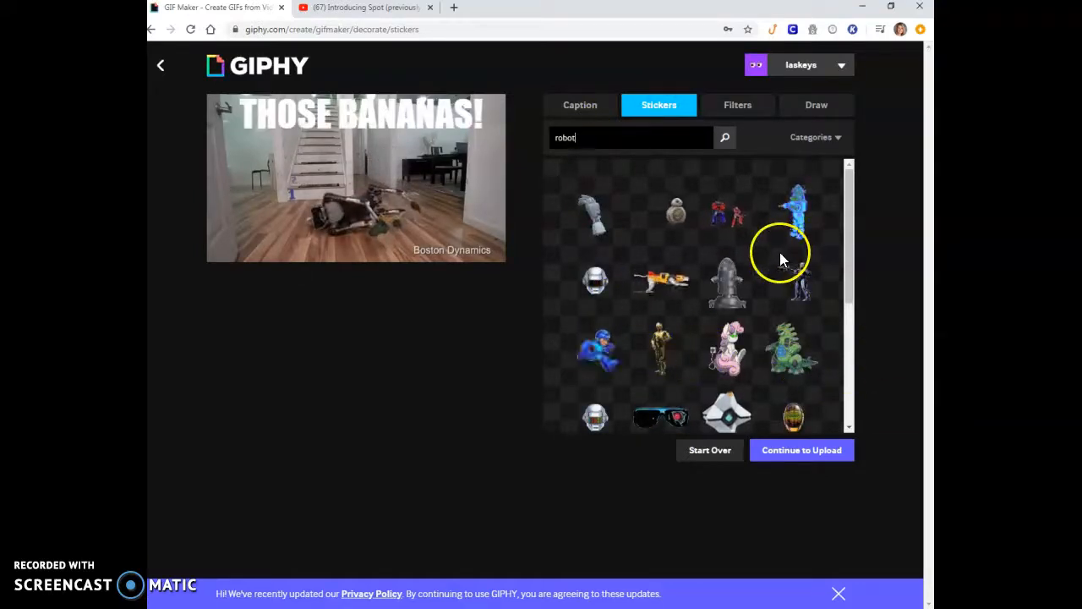
pyautogui.scroll(-3, 732, 331)
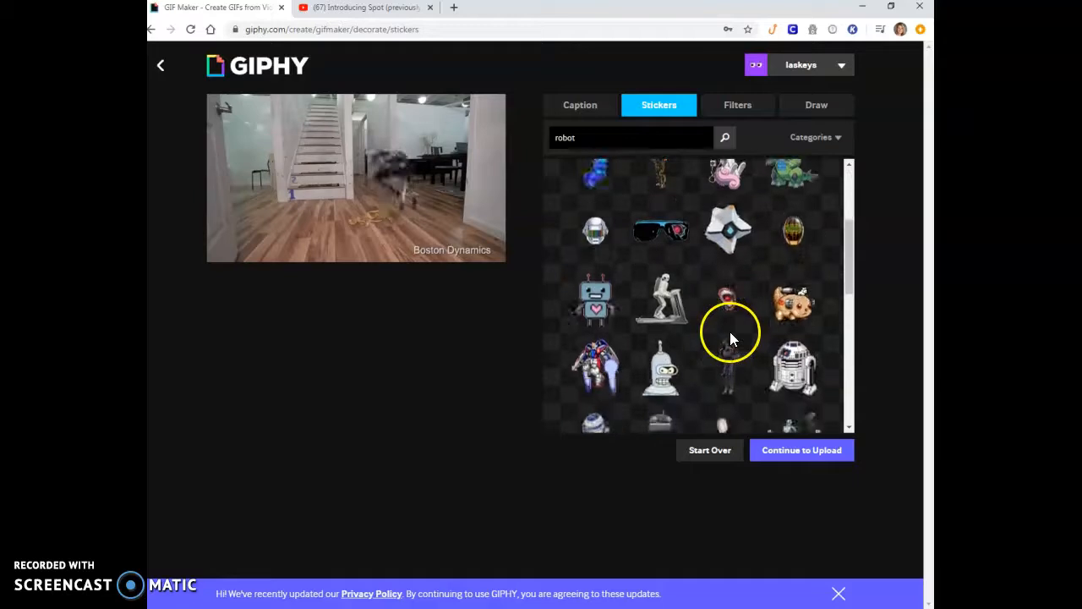
pyautogui.scroll(-1, 719, 325)
pyautogui.moveTo(656, 245); pyautogui.dragTo(227, 227)
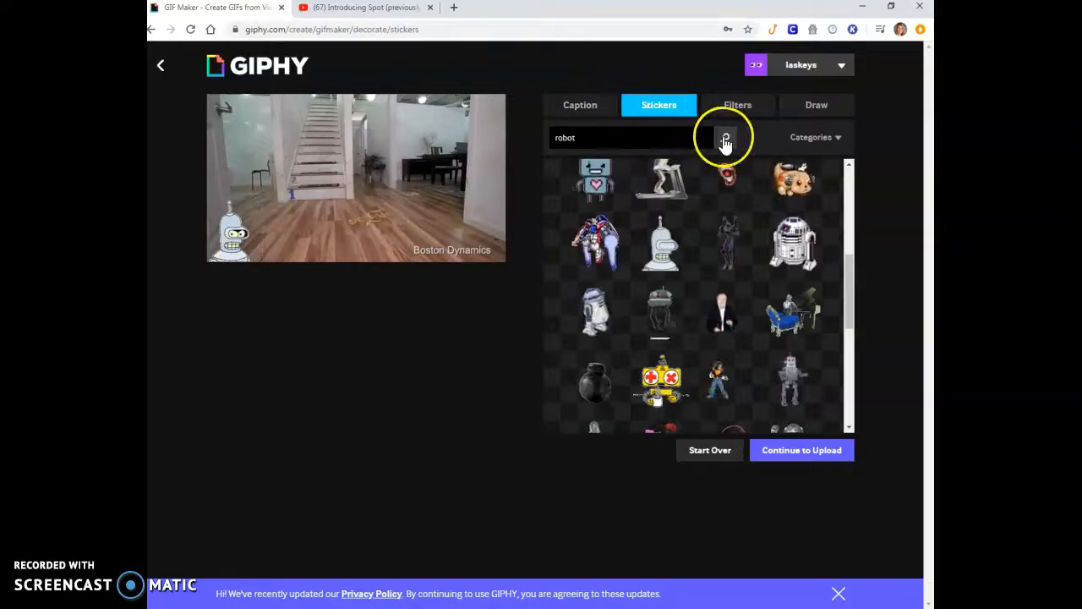
# Step: Decline starting over to keep the GIF's decorations, and clear the sticker search text
pyautogui.click(683, 456)
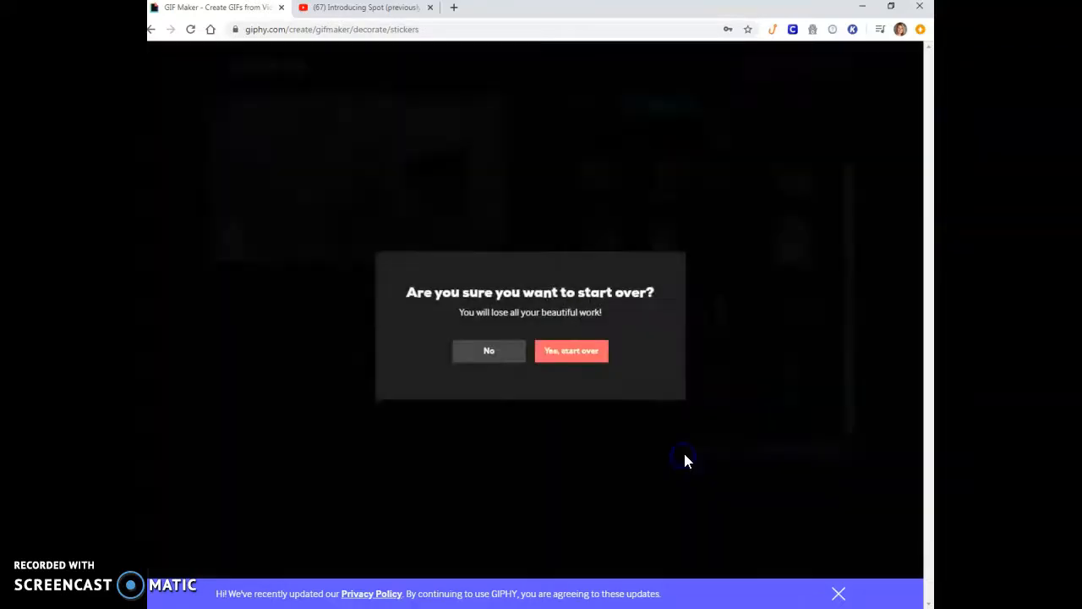
pyautogui.click(569, 352)
pyautogui.scroll(4, 831, 223)
pyautogui.moveTo(602, 139); pyautogui.dragTo(508, 137)
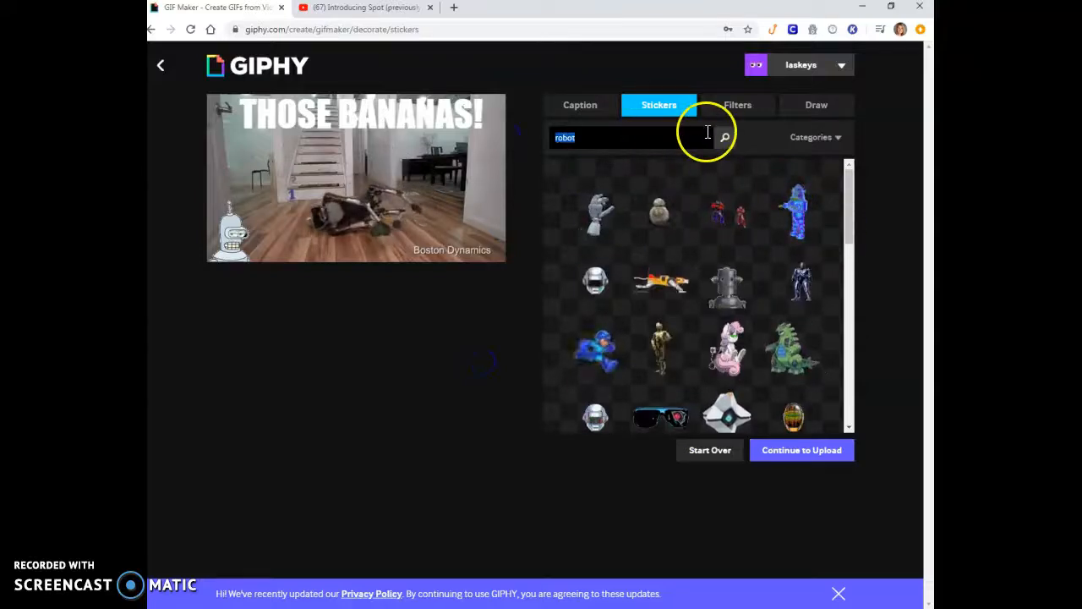
pyautogui.press('BackSpace')
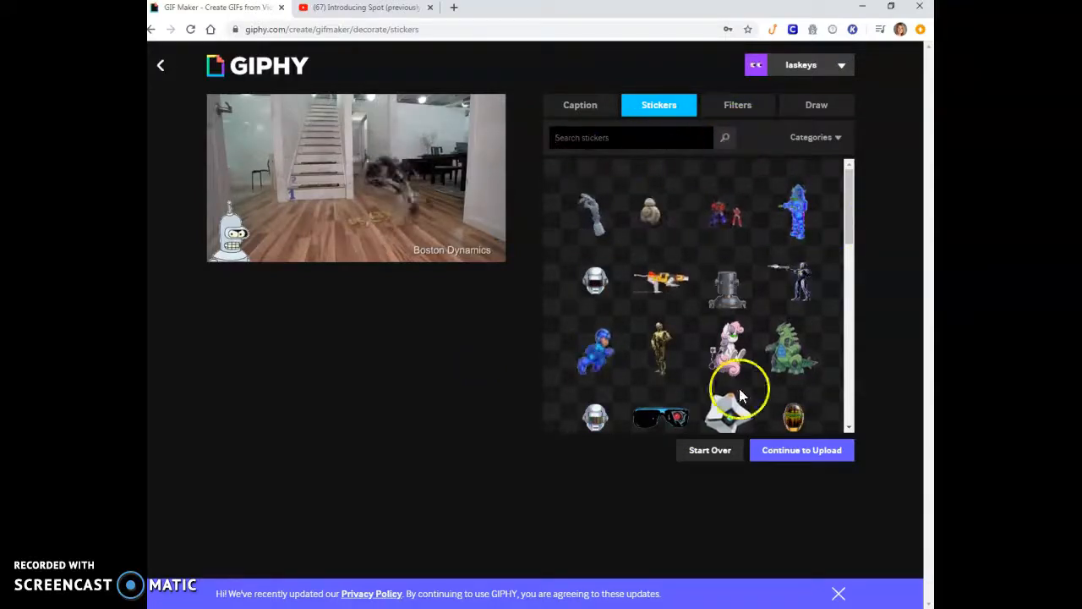
# Step: Preview the Cross-Process, Bad TV, Lightning, Glitch and Rainbow filters on the clip, and set the filter back to None
pyautogui.click(731, 103)
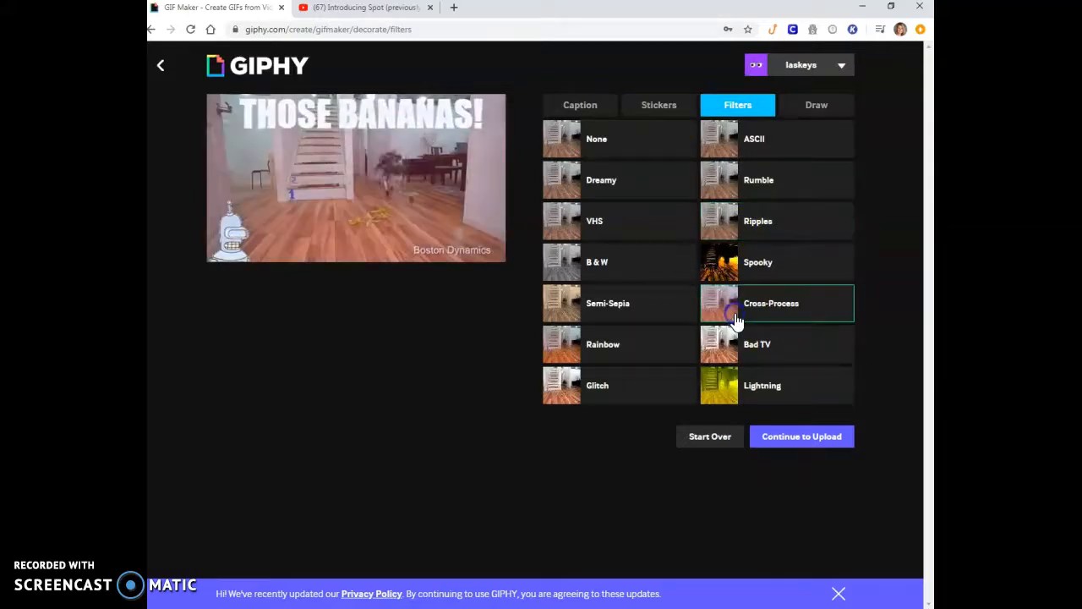
pyautogui.click(731, 347)
pyautogui.click(721, 396)
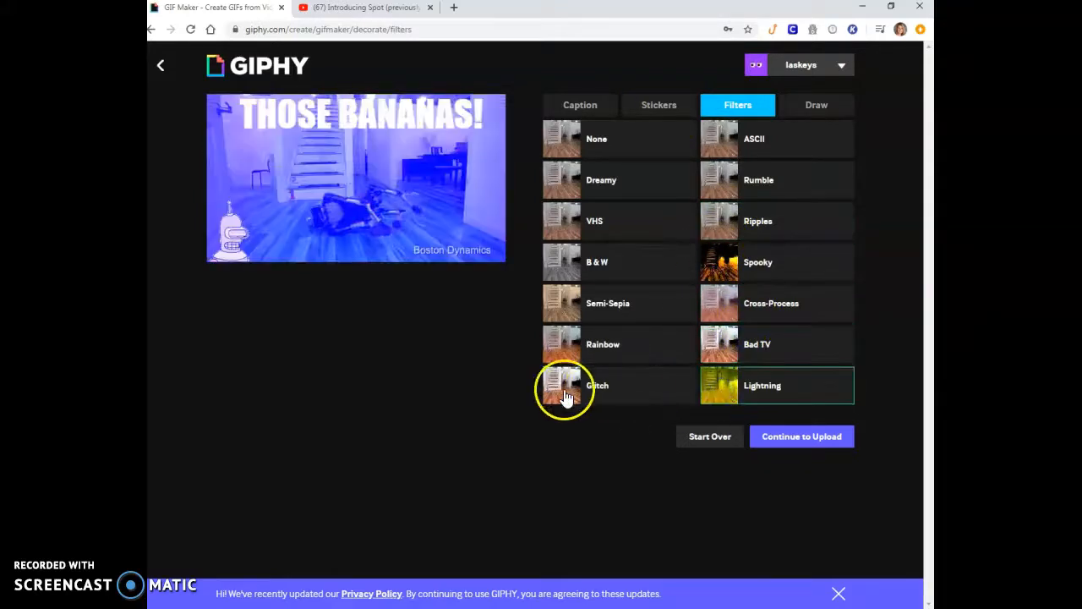
pyautogui.click(565, 391)
pyautogui.click(568, 342)
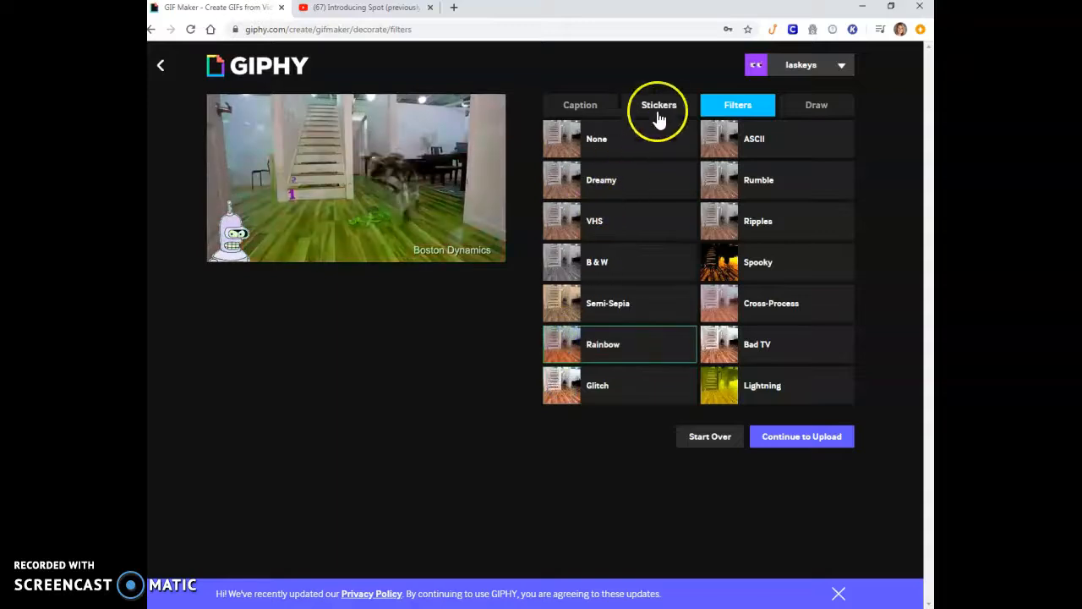
pyautogui.click(563, 137)
pyautogui.click(653, 103)
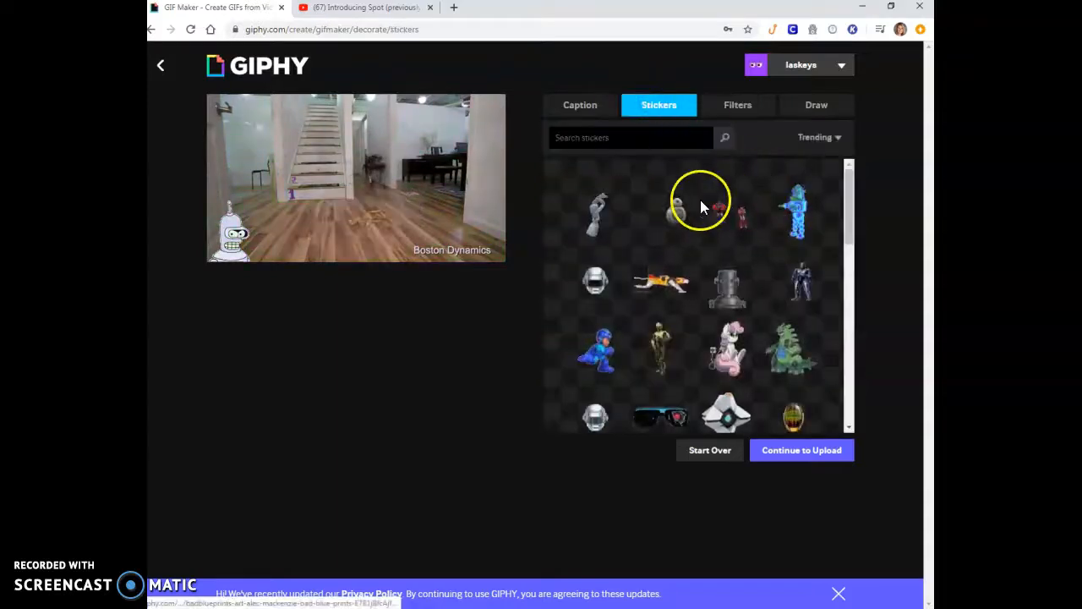
# Step: Try drawing along the clip's lower edge with the orange-and-white running robot animal sticker as the brush, and undo the strokes
pyautogui.click(805, 107)
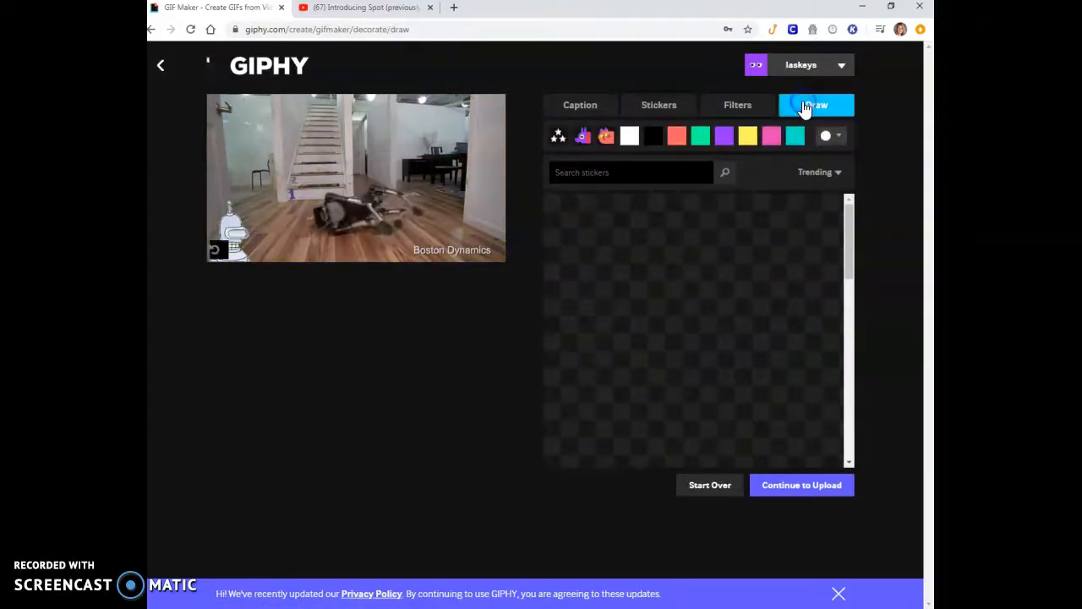
pyautogui.moveTo(666, 318); pyautogui.dragTo(270, 234)
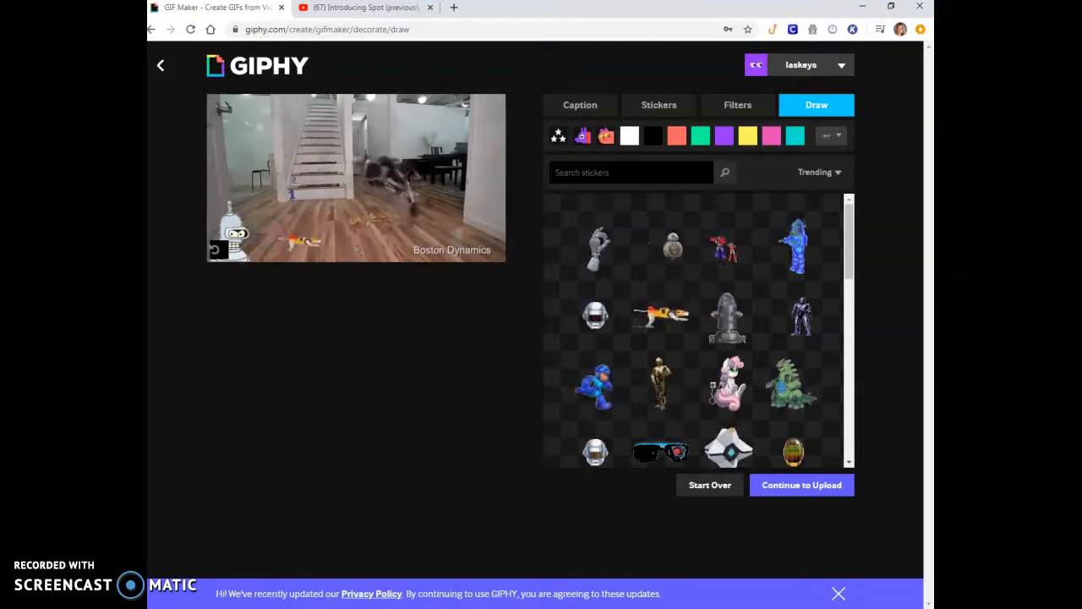
pyautogui.moveTo(330, 252); pyautogui.dragTo(399, 254)
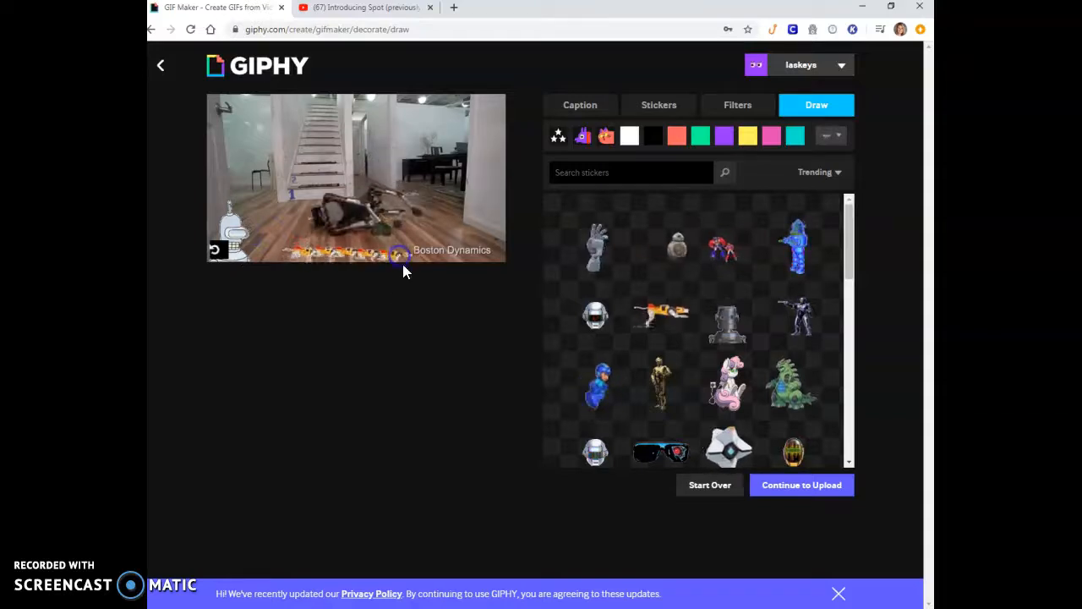
pyautogui.click(210, 251)
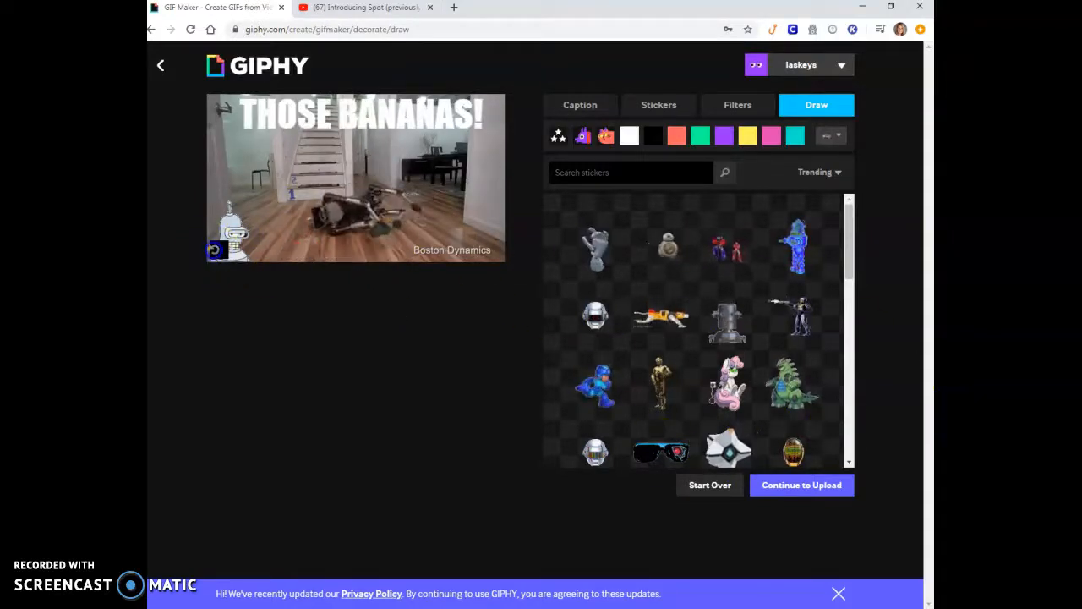
pyautogui.click(213, 252)
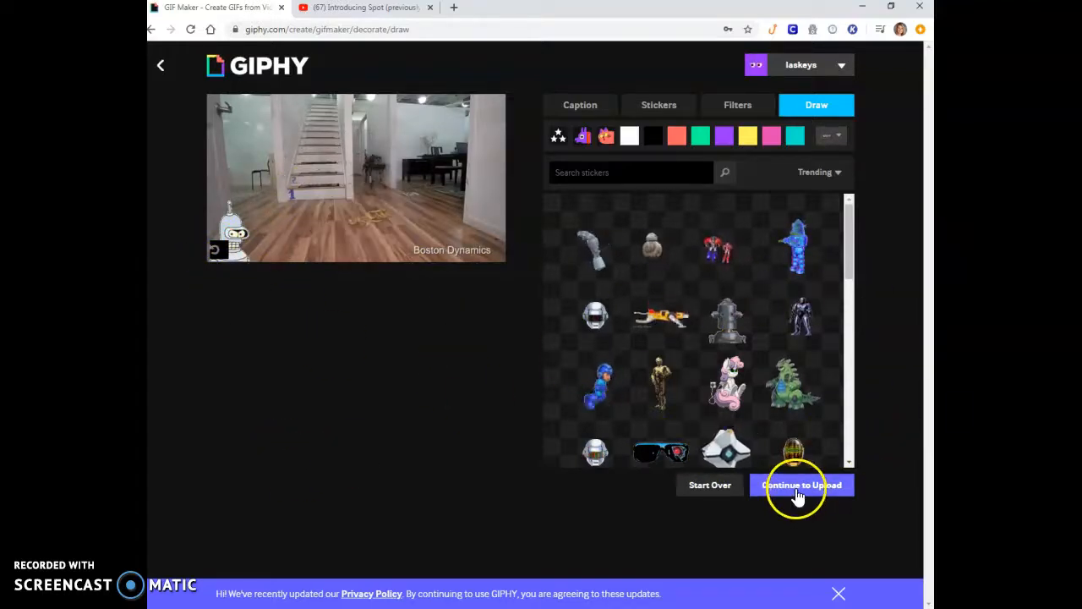
# Step: Finish decorating and upload the GIF to GIPHY as public, keeping the YouTube source URL and adding no tags
pyautogui.click(575, 106)
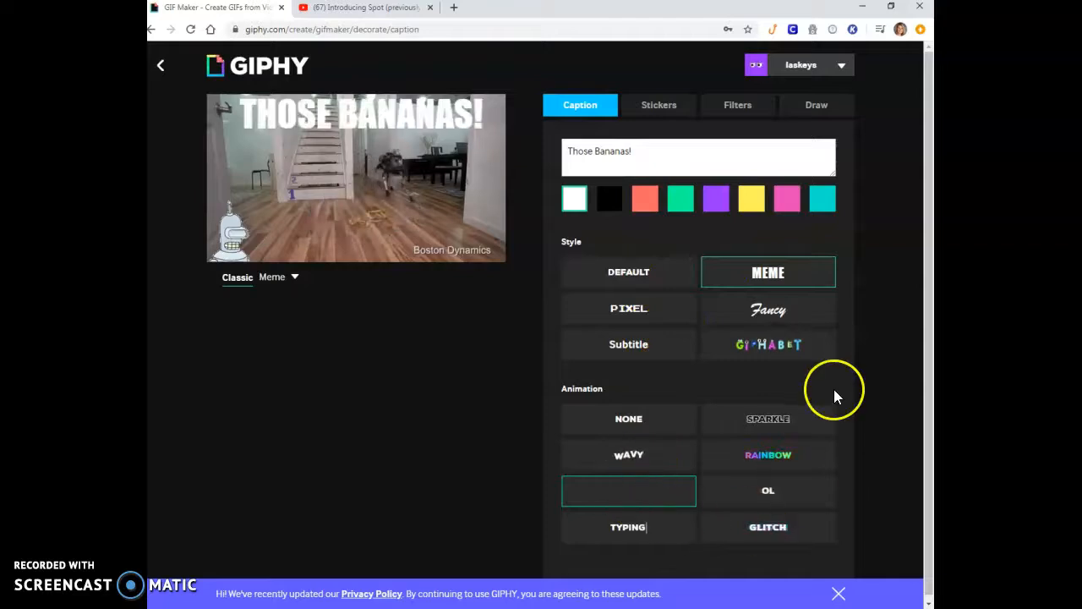
pyautogui.click(808, 107)
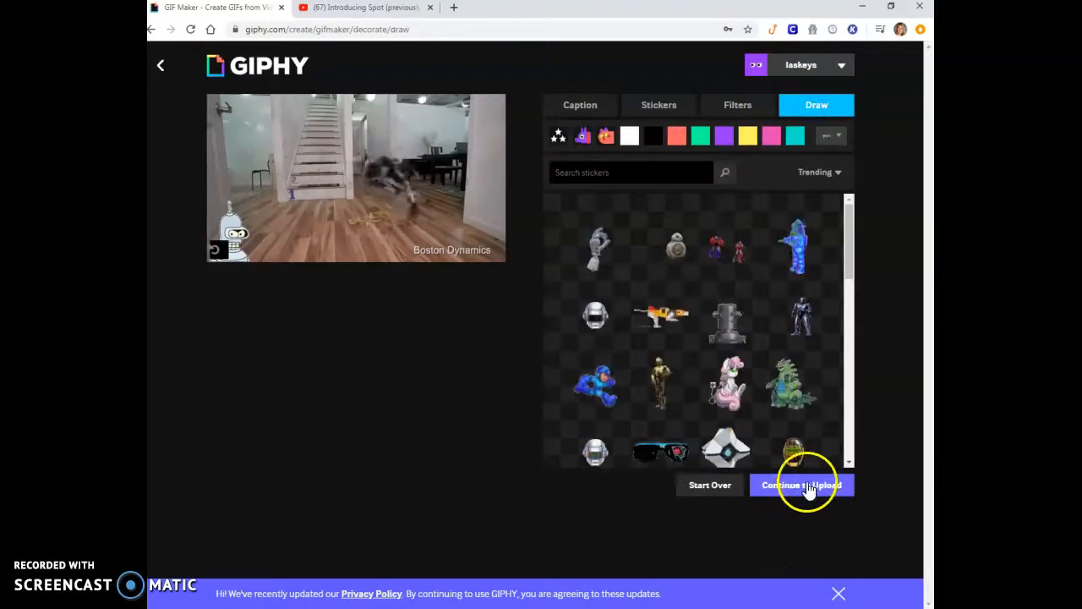
pyautogui.click(804, 486)
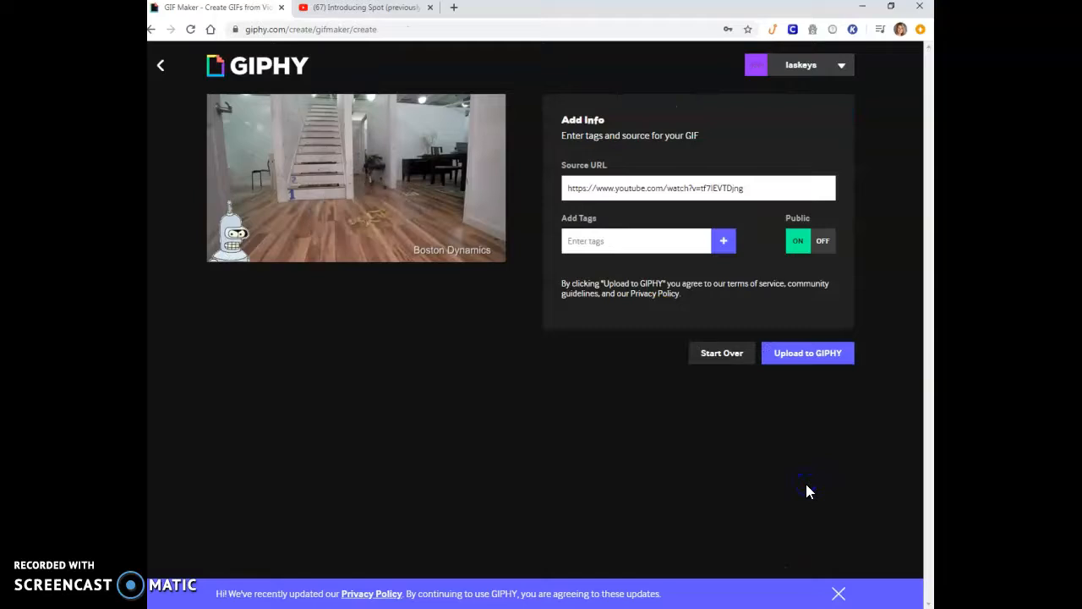
pyautogui.click(803, 356)
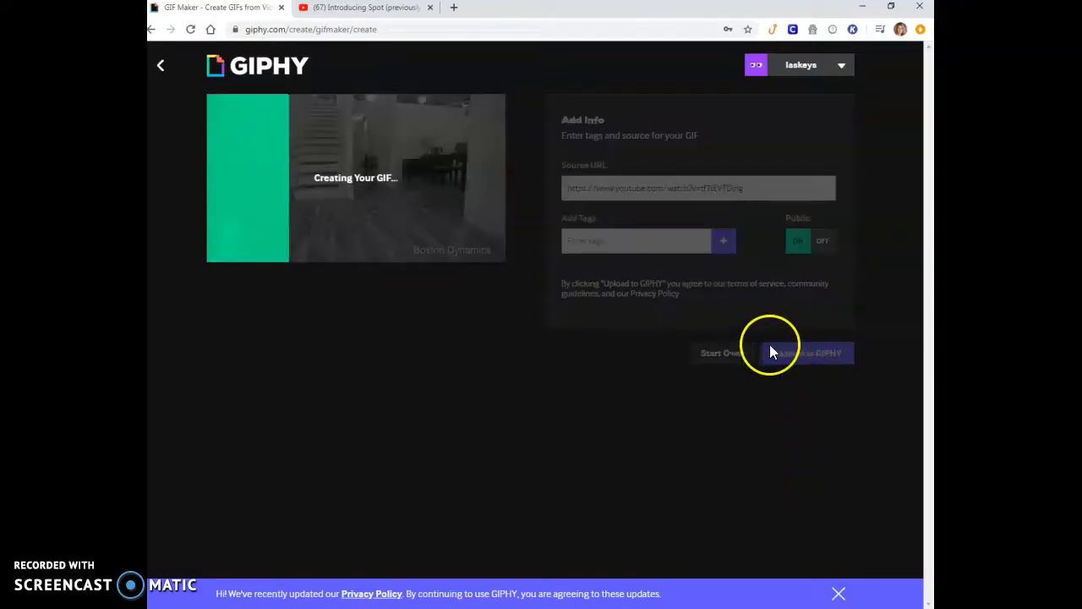